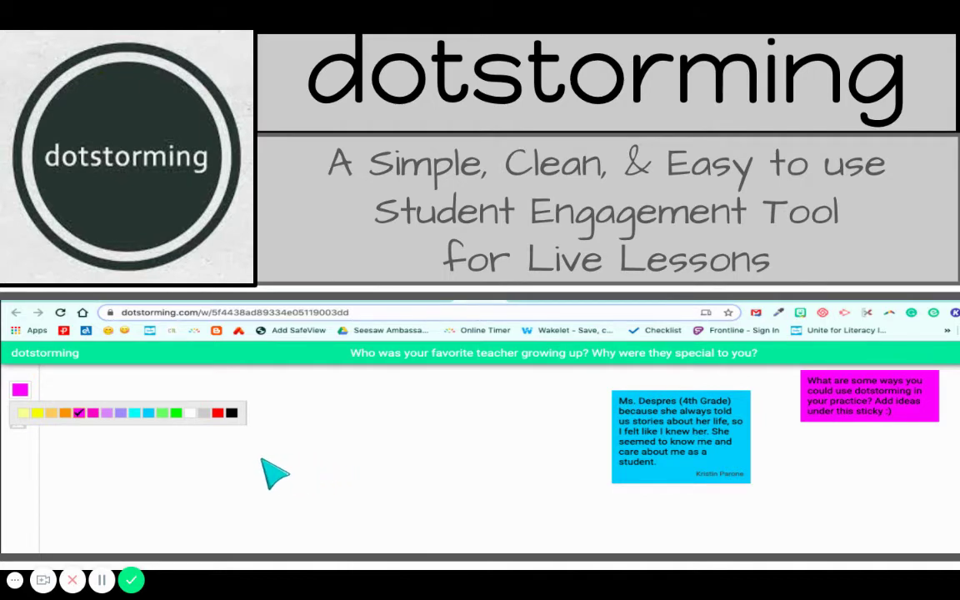
Step: Open the example wall for placing cards and post a magenta card reading "hi" in the empty area above the purple cards
mouse_move(443, 564)
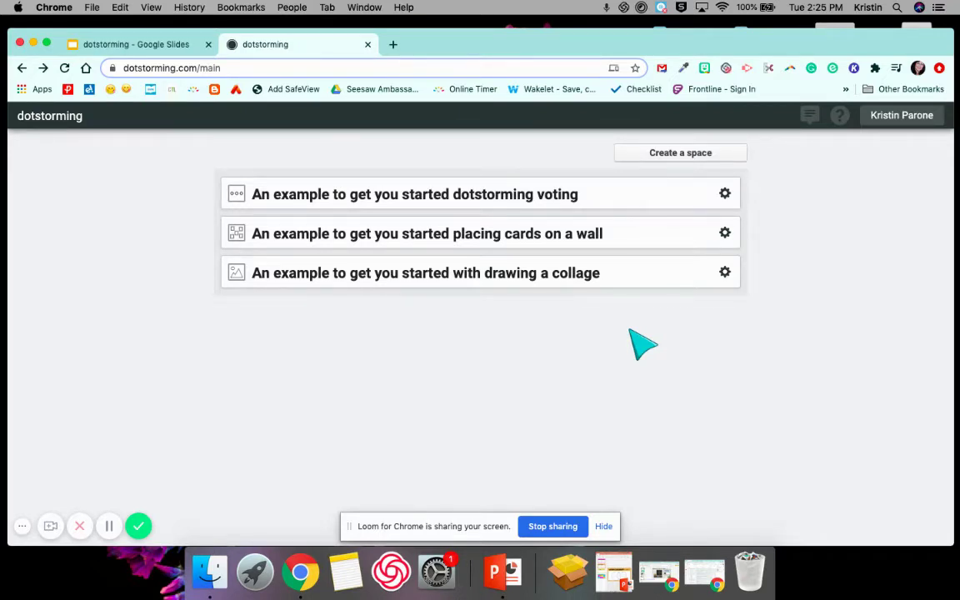
click(564, 237)
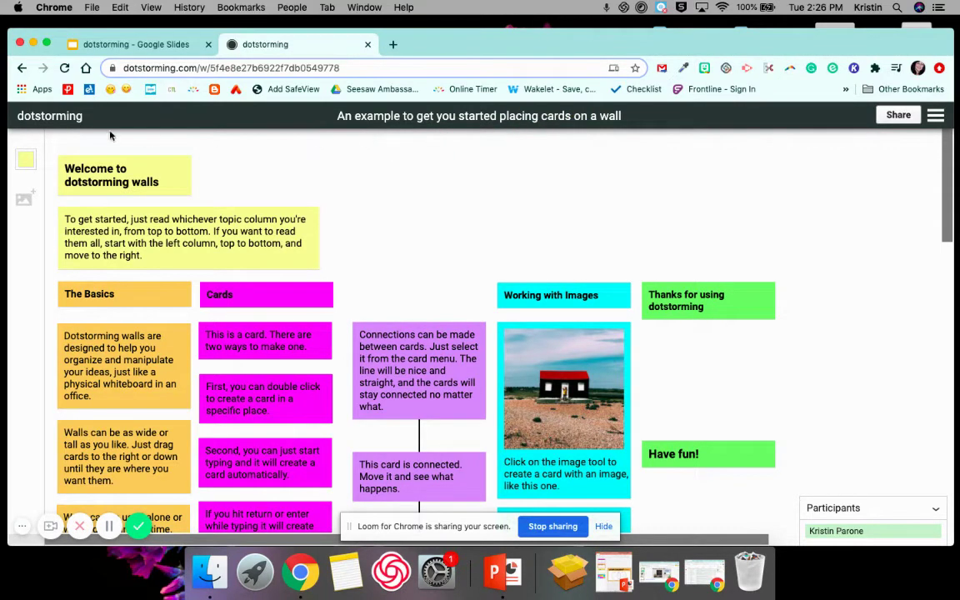
click(25, 160)
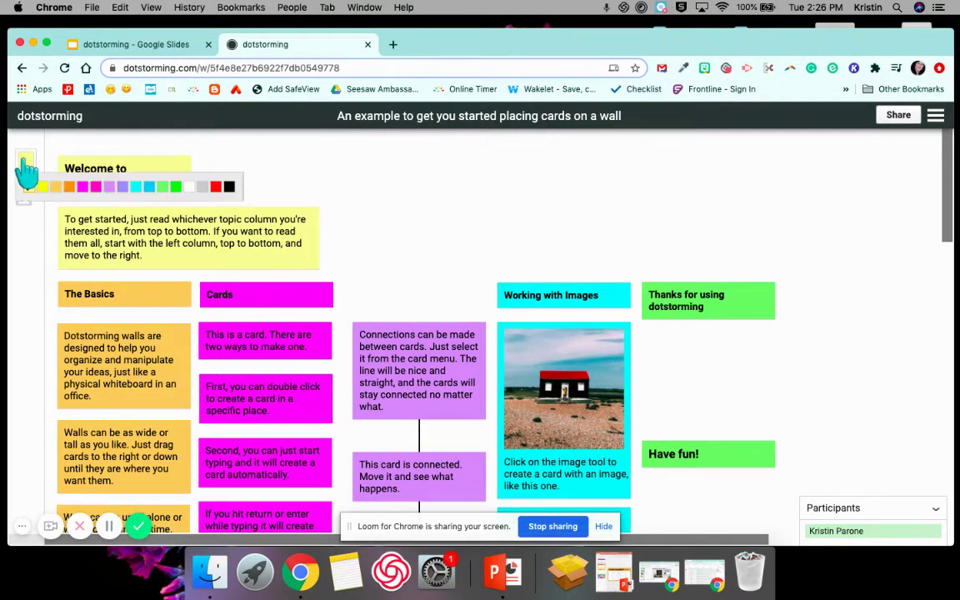
click(81, 186)
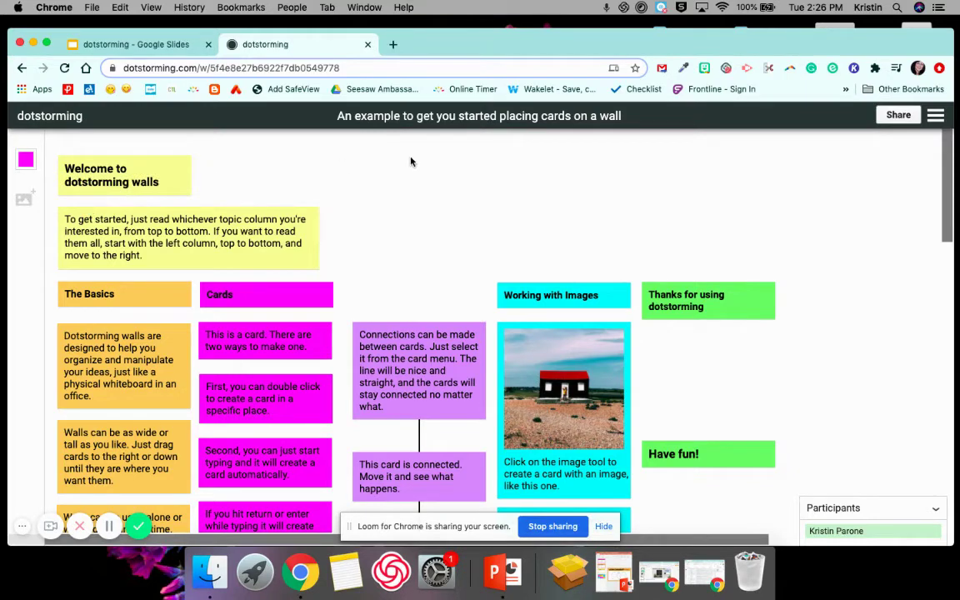
double_click(410, 161)
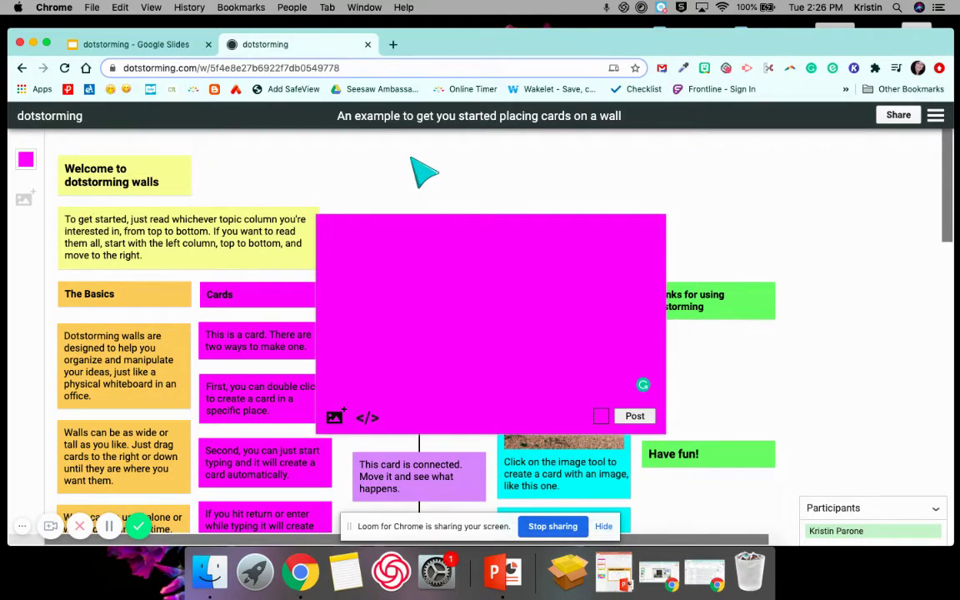
text(hi)
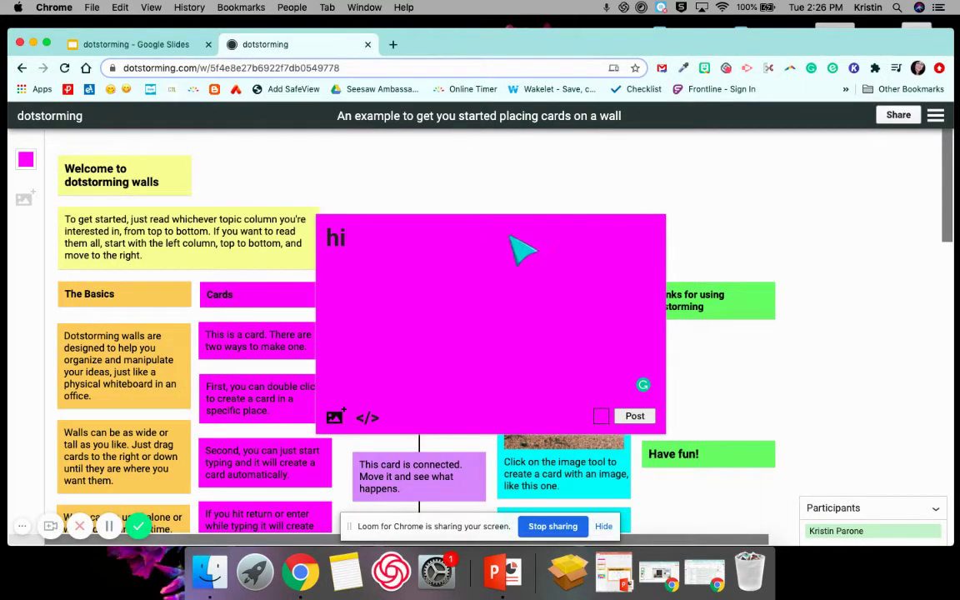
click(633, 417)
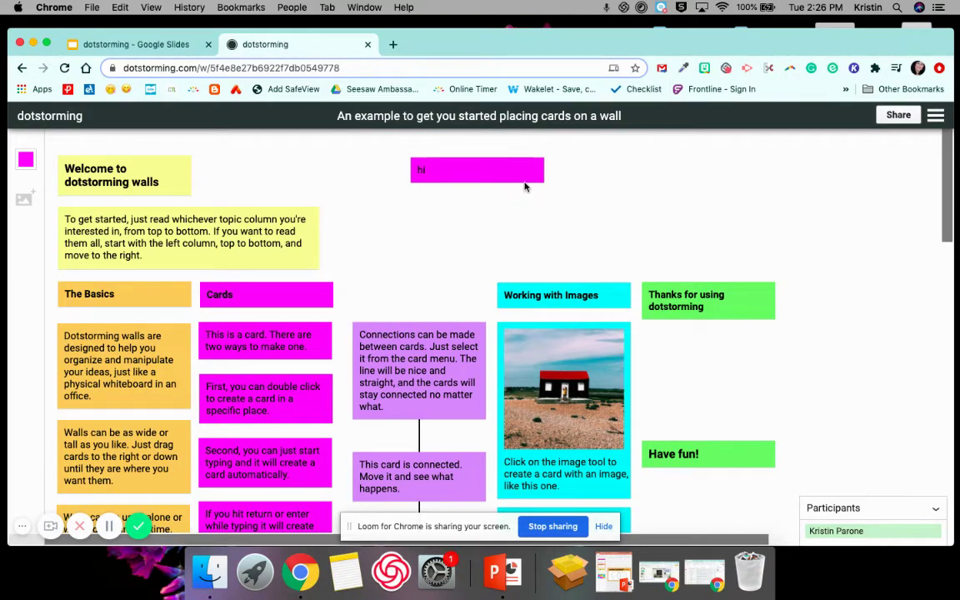
Step: Connect the "hi" card to the purple "Connections can be made between cards" card and move it directly above that card
mouse_move(537, 177)
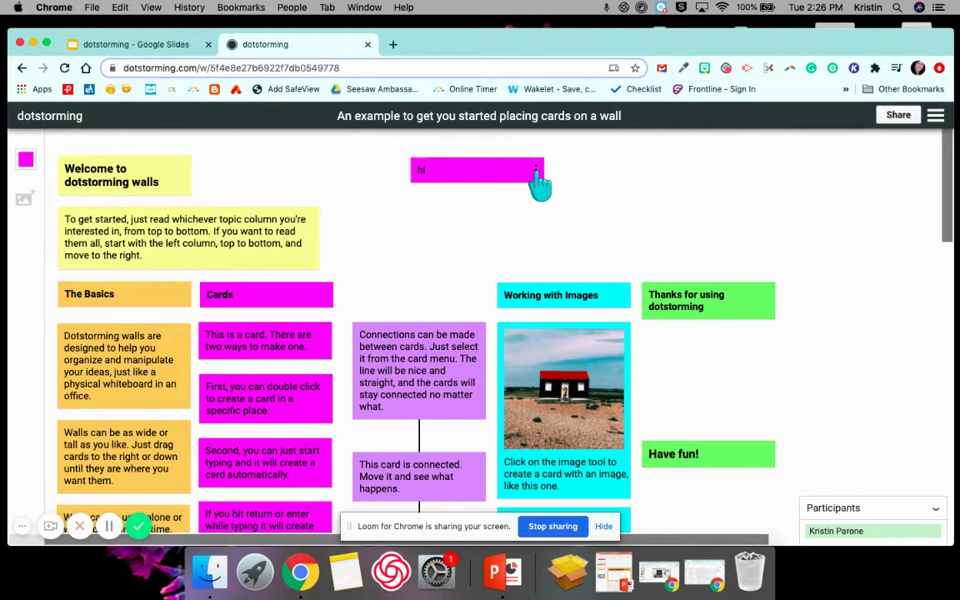
click(537, 173)
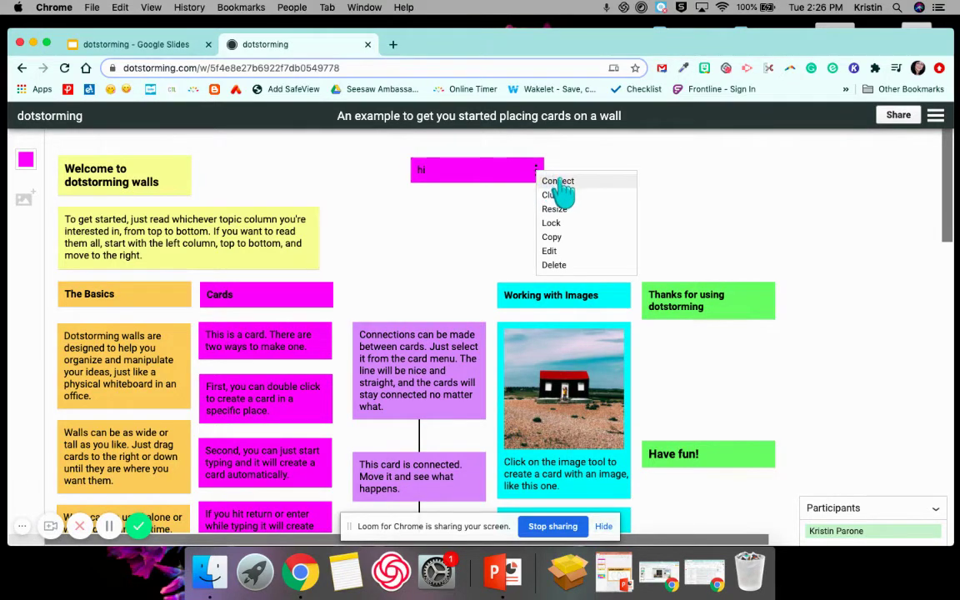
click(560, 183)
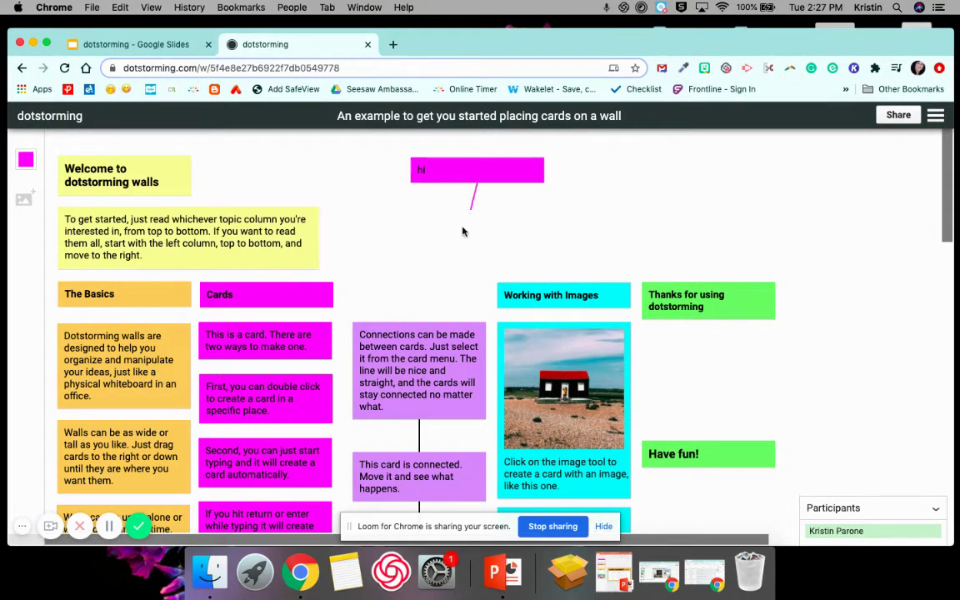
click(427, 344)
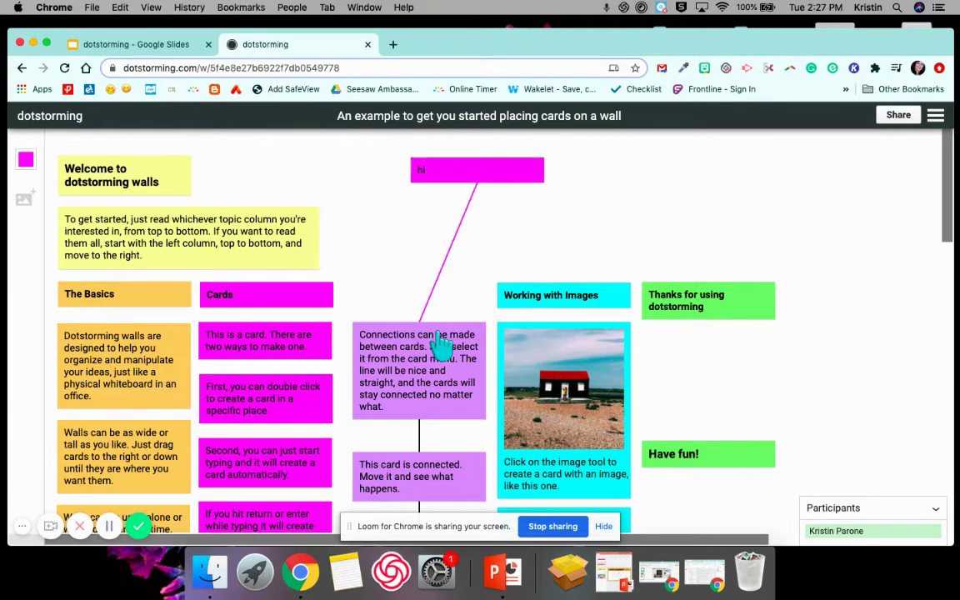
drag(491, 171, 433, 214)
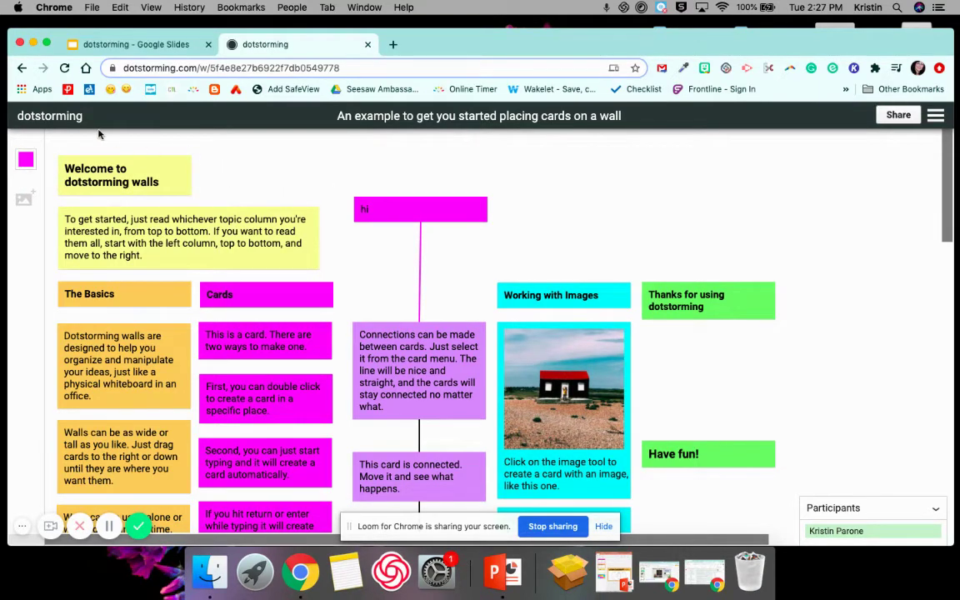
Step: Look at the example dotstorming voting board and its card types, and return to the list of spaces
click(22, 68)
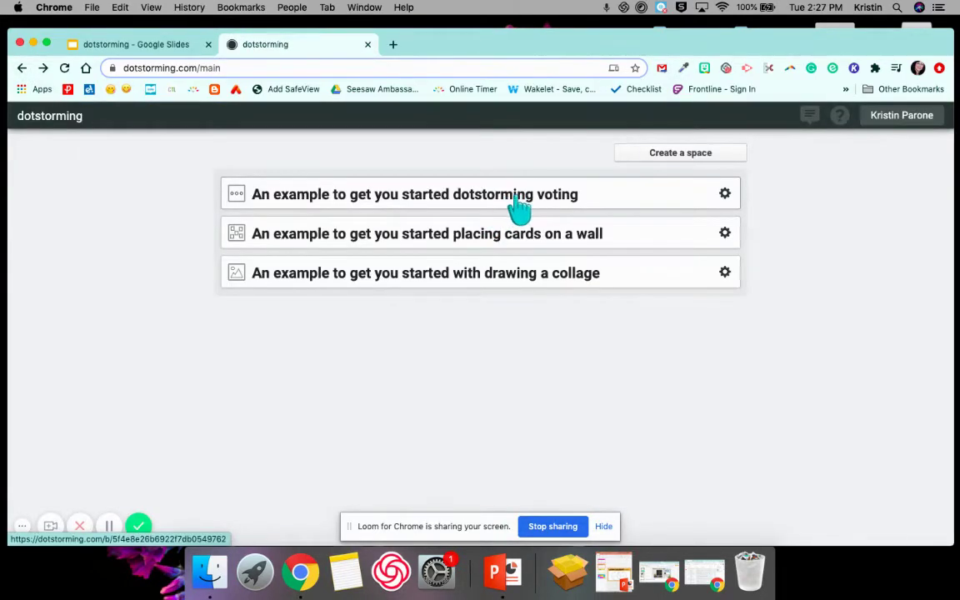
click(520, 206)
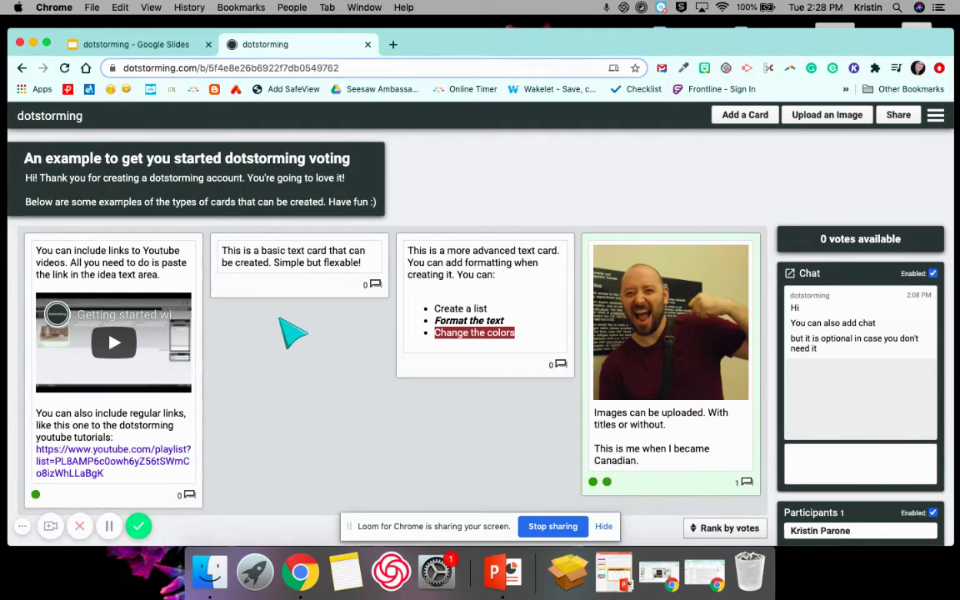
click(22, 70)
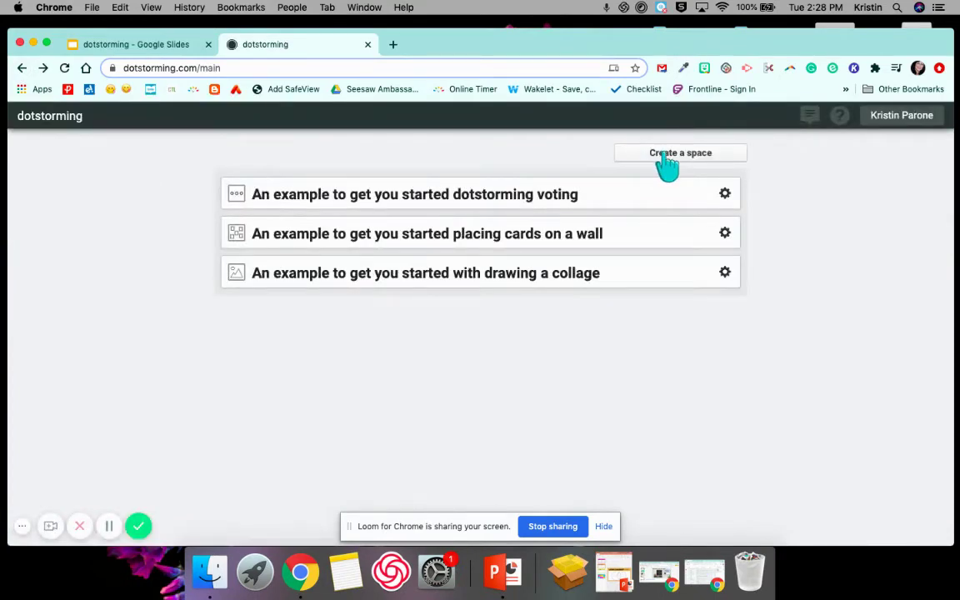
Step: Create a private, non-sharable wall titled "What was the lesson in the book?" in the ELA workspace
click(668, 160)
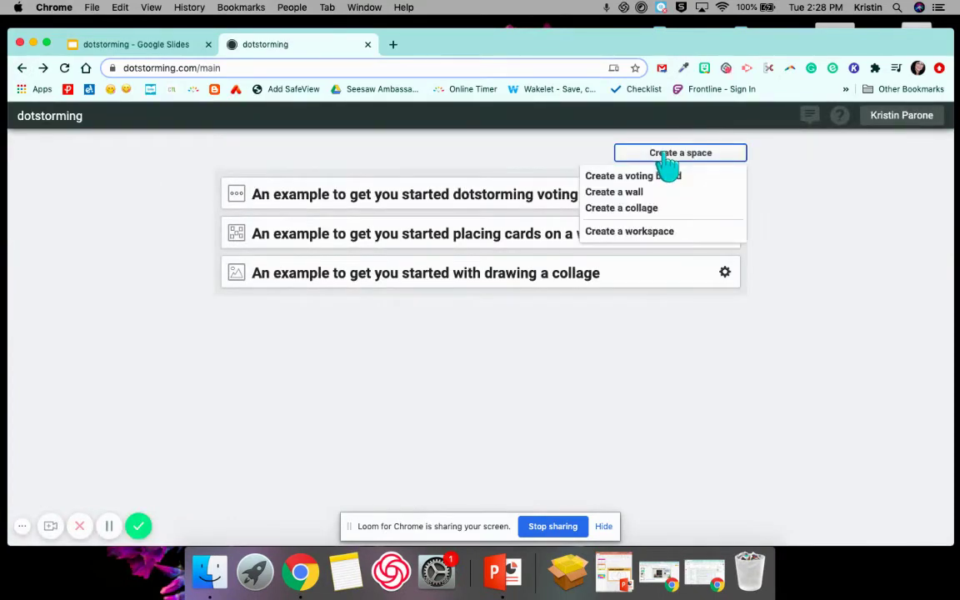
click(640, 193)
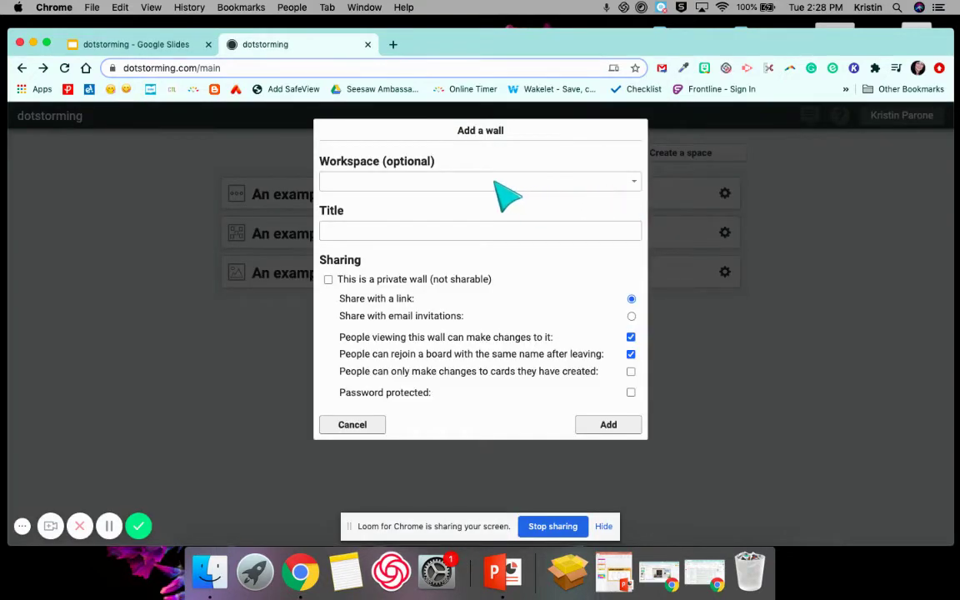
click(632, 183)
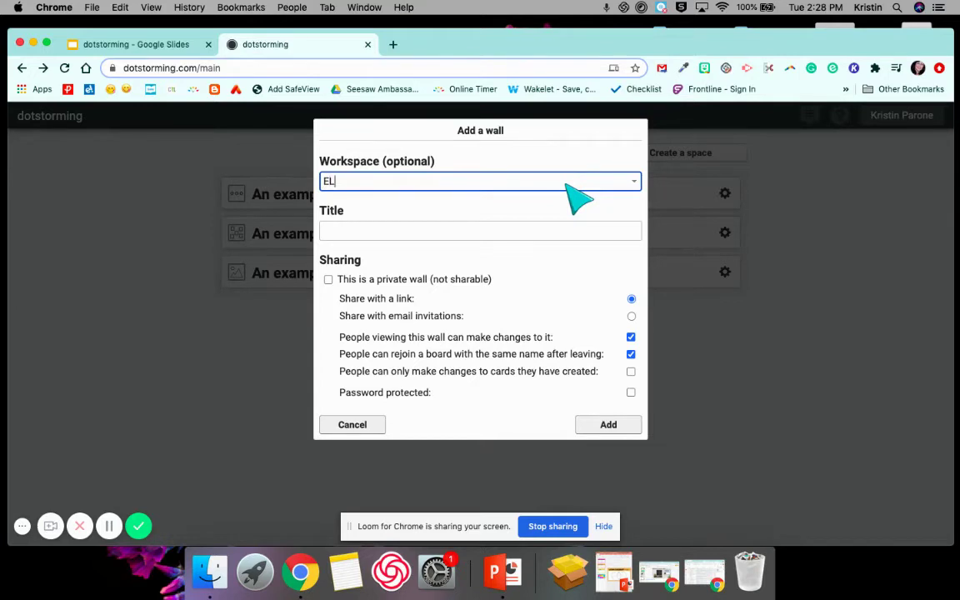
click(504, 233)
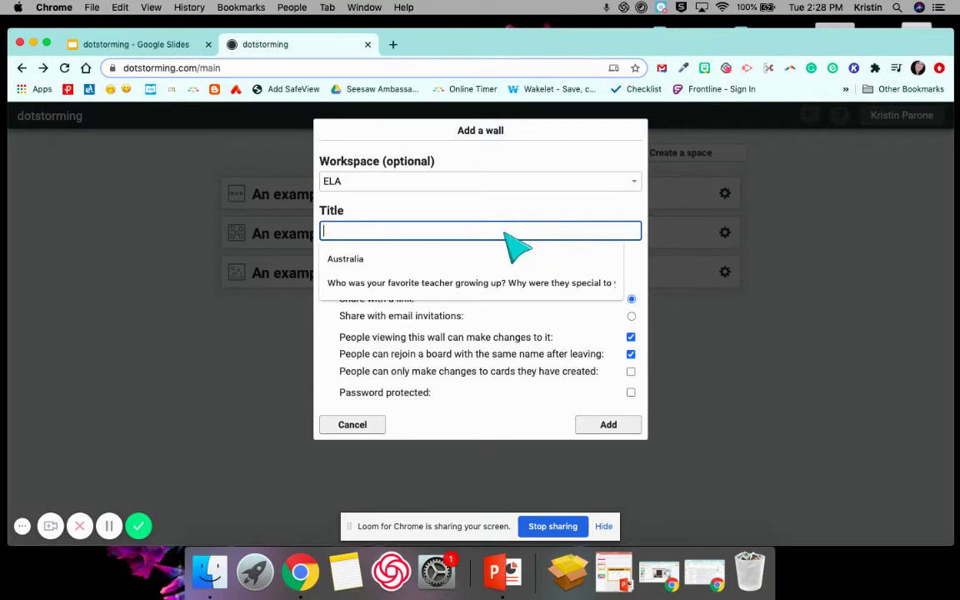
text(W)
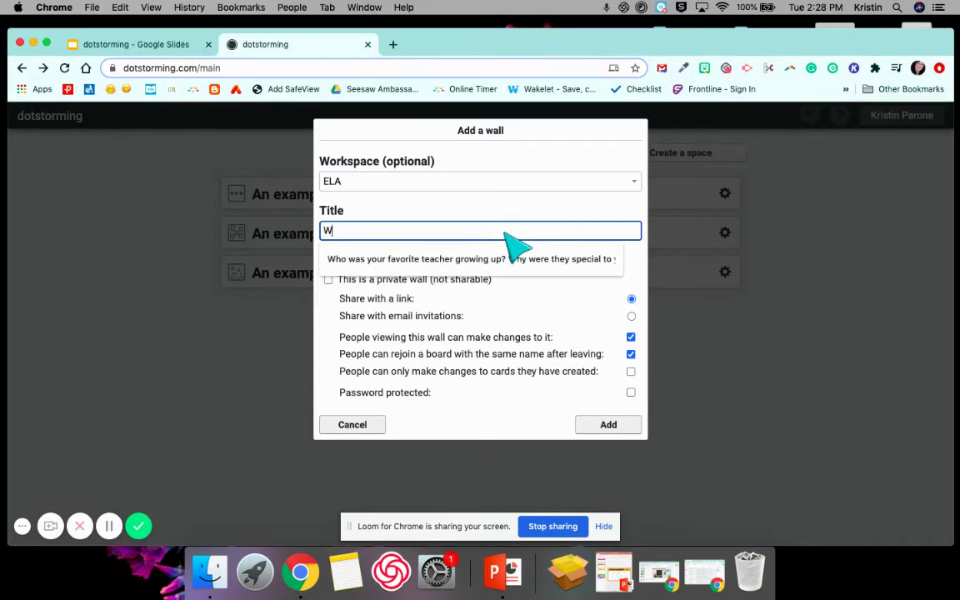
text(hat was the lesson in the book)
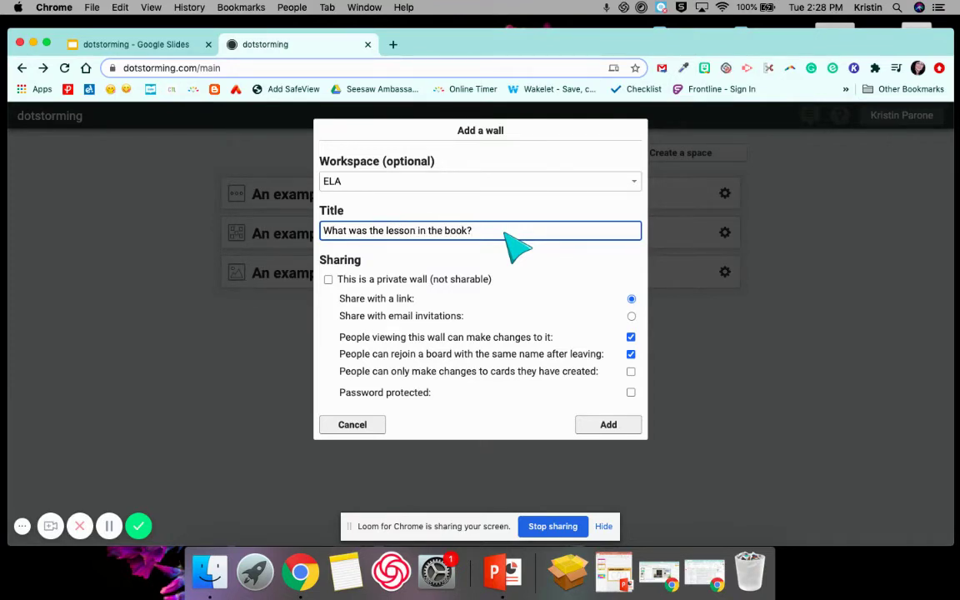
text(?)
click(329, 281)
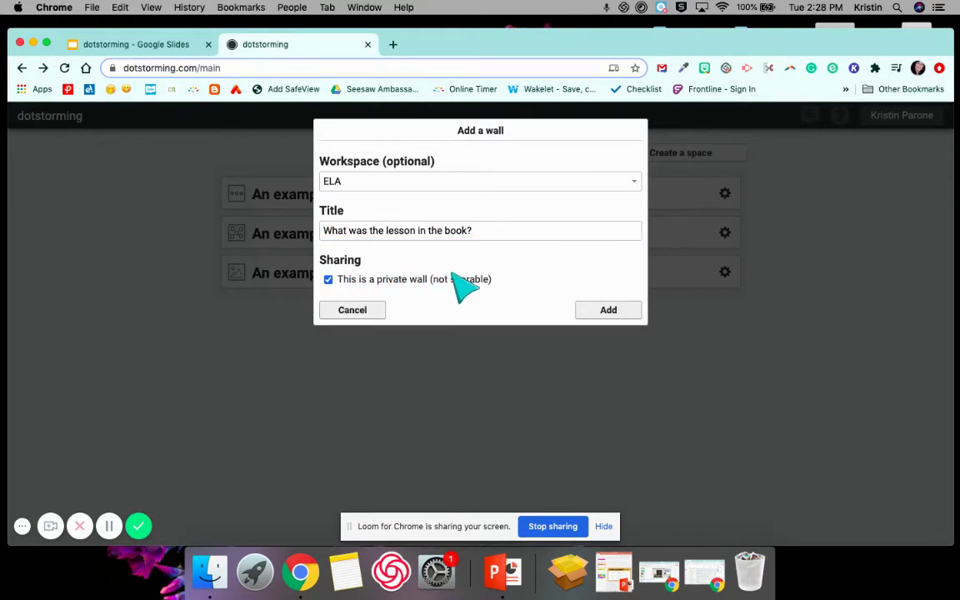
click(607, 310)
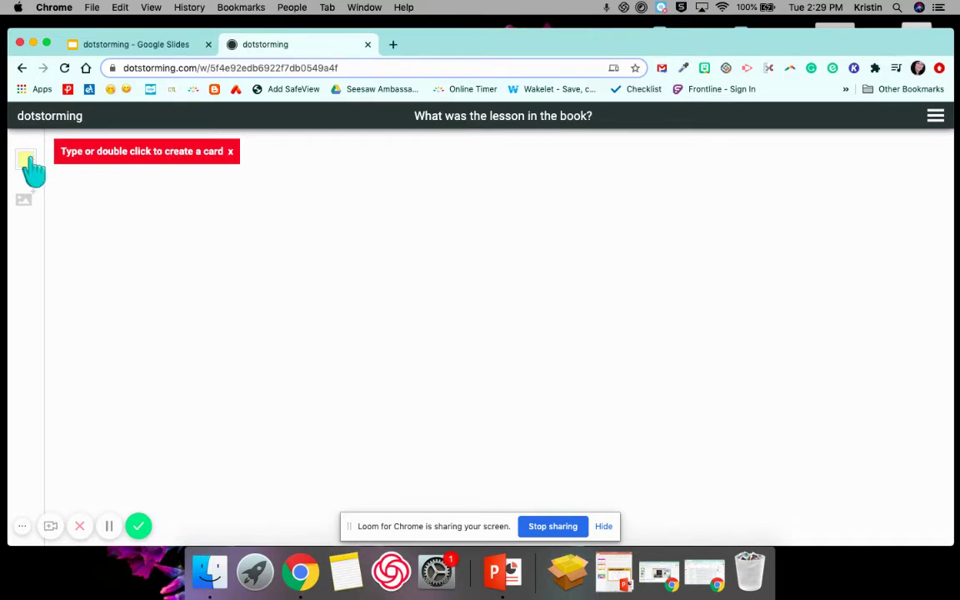
Step: Post a light purple card reading "The lesson was..." on the new wall
mouse_move(30, 170)
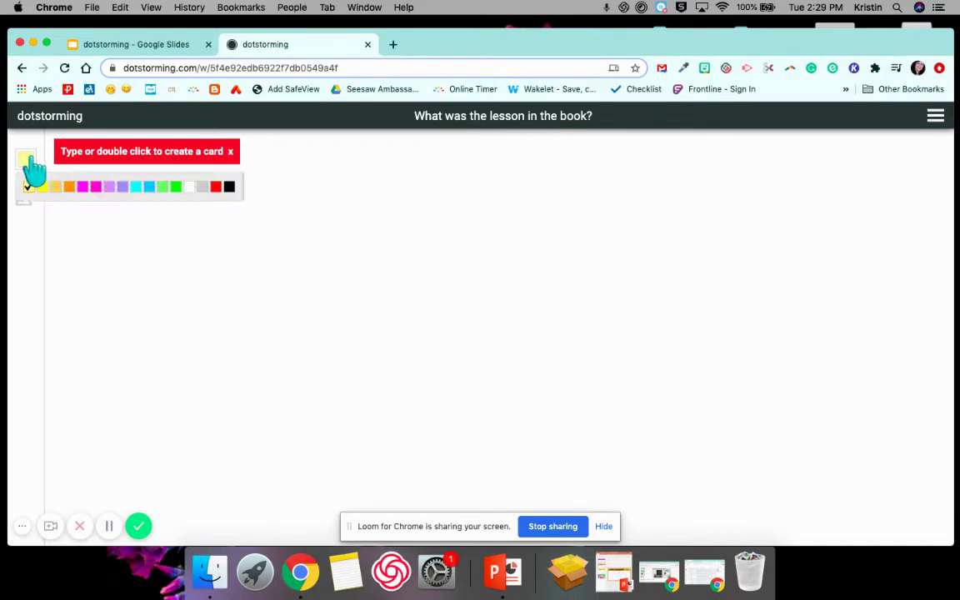
click(109, 188)
double_click(200, 216)
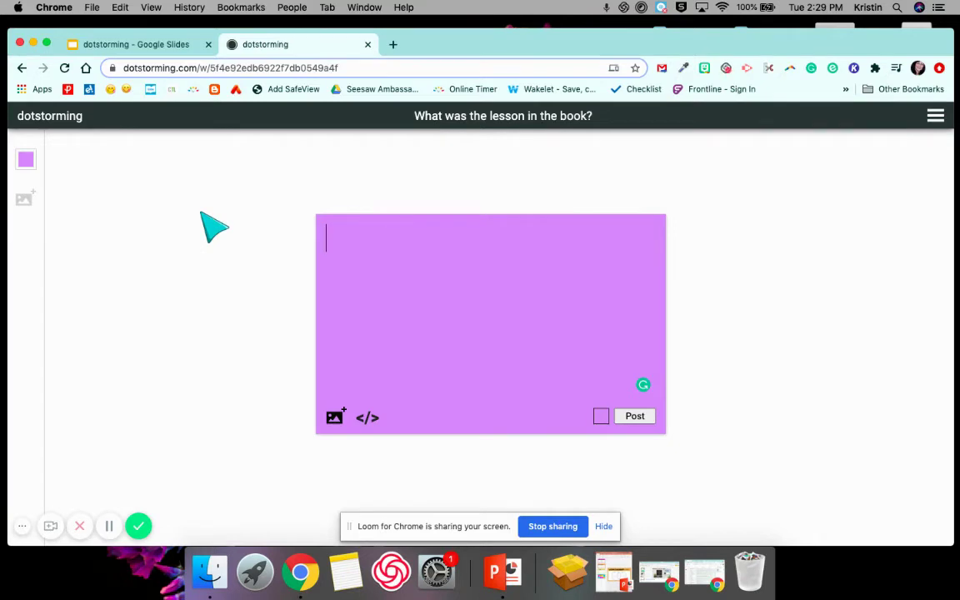
text(The lesson wa)
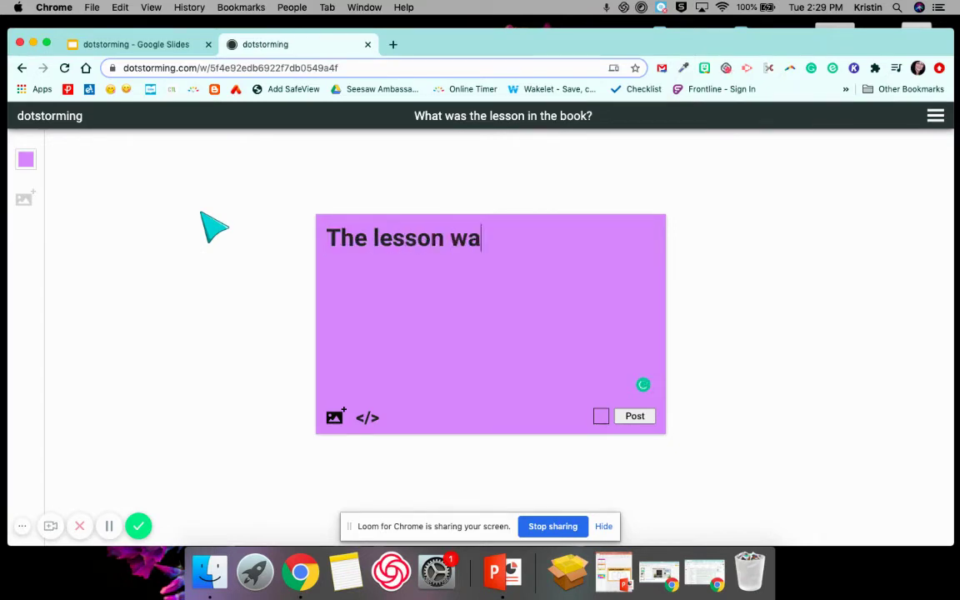
text(s...)
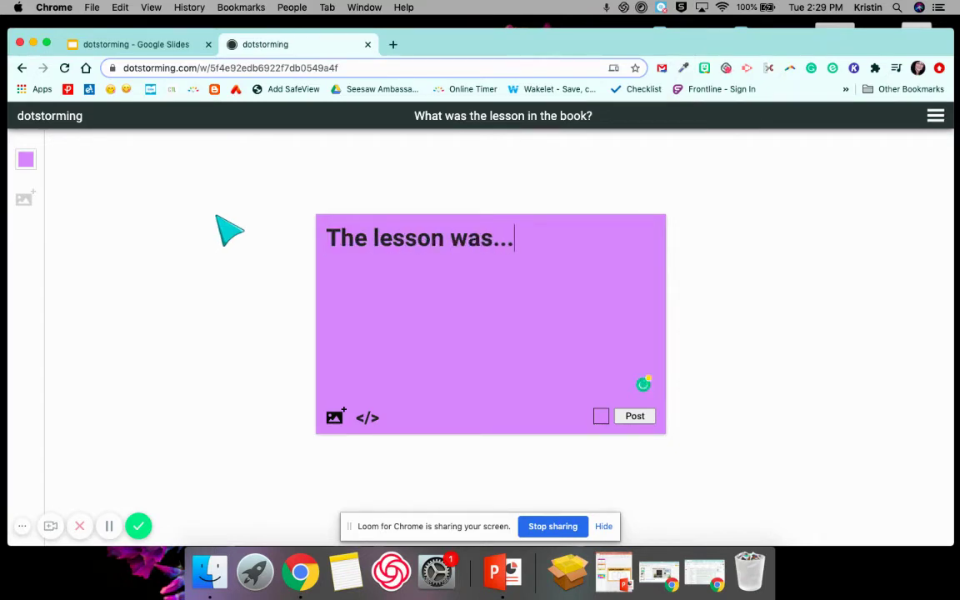
click(631, 417)
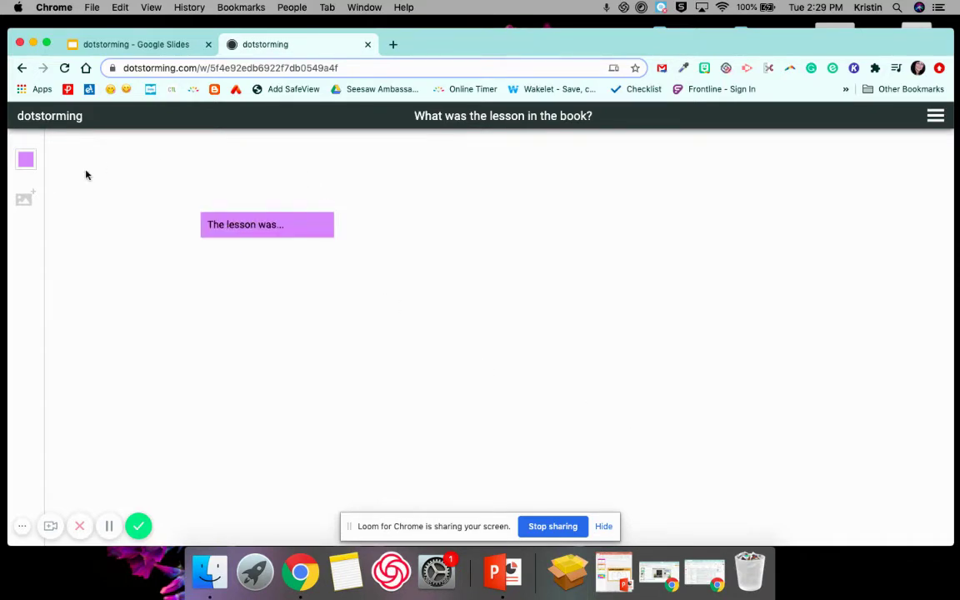
Step: Upload download-2.jpg from the Desktop as an untitled image card and move it below and left of the "The lesson was..." card
click(26, 199)
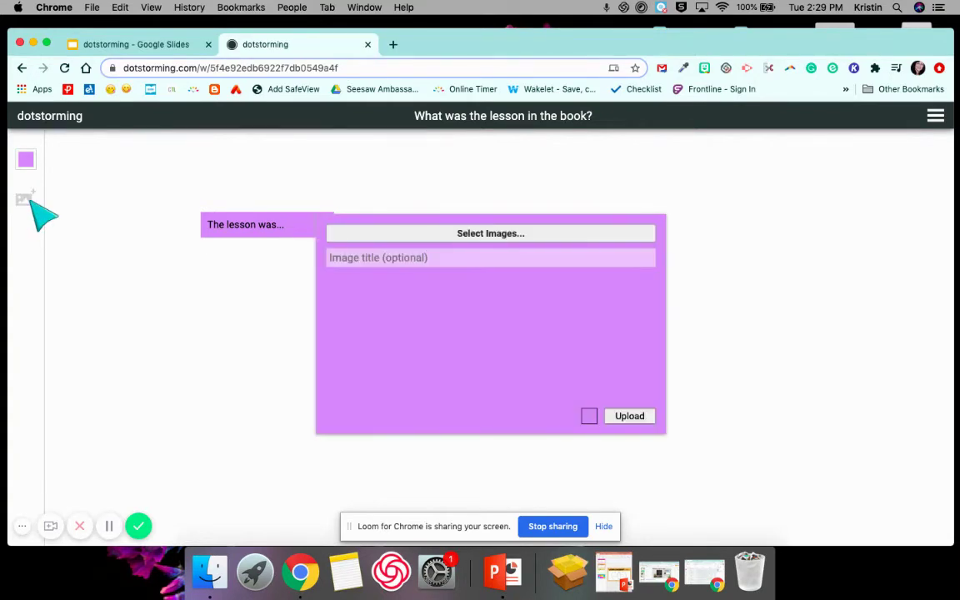
click(454, 236)
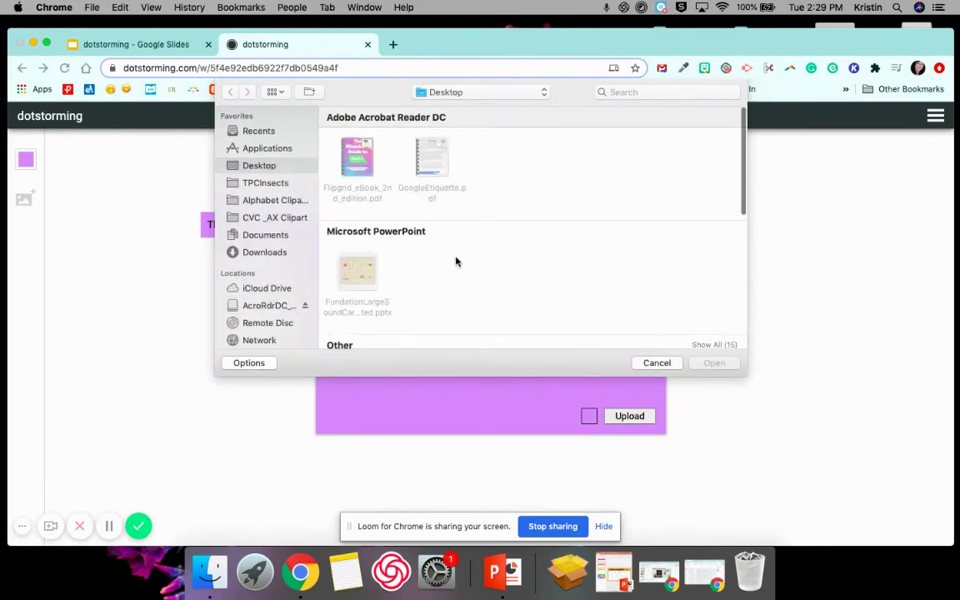
scroll(455, 262, down, 5)
scroll(514, 259, right, 2)
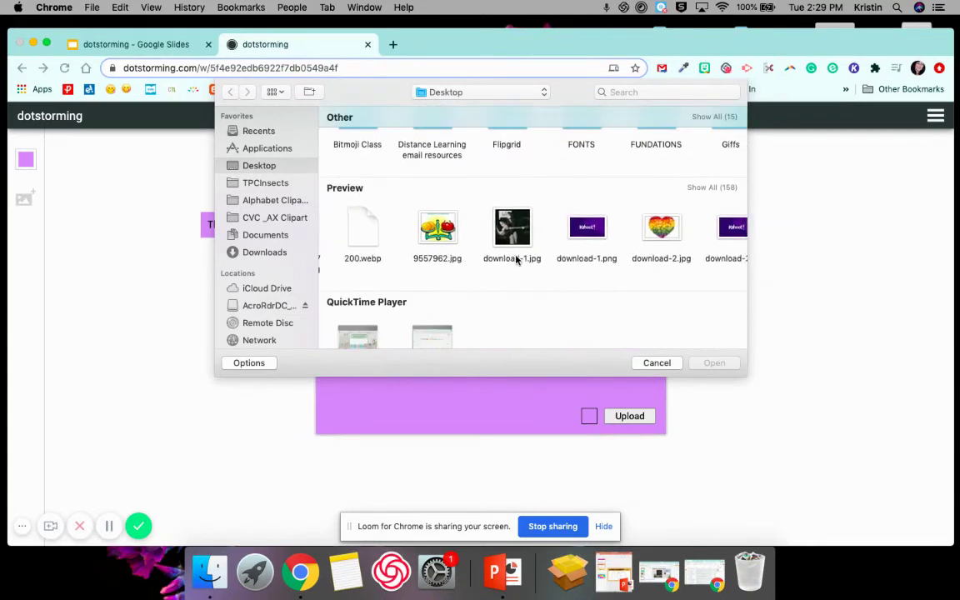
double_click(661, 229)
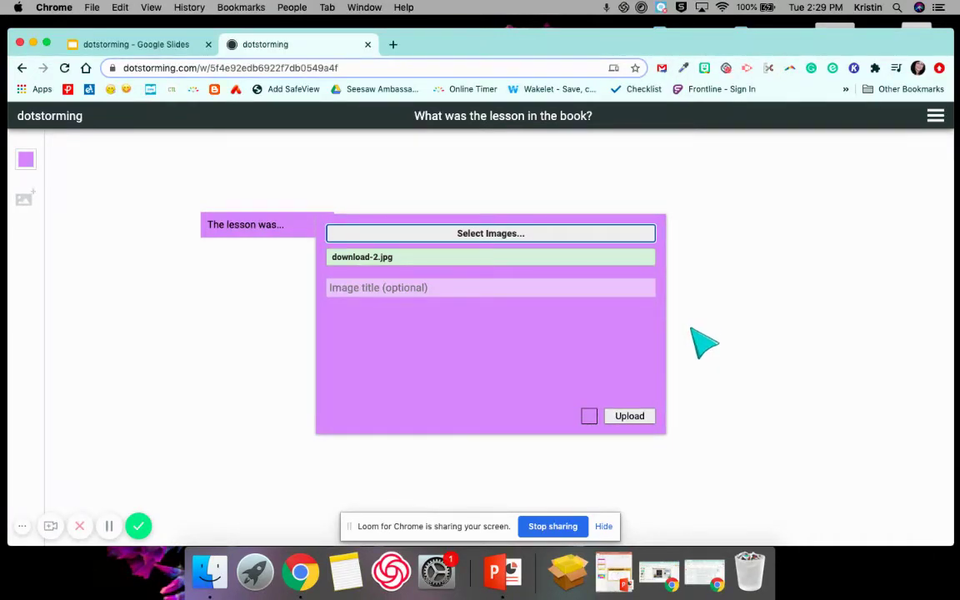
click(638, 416)
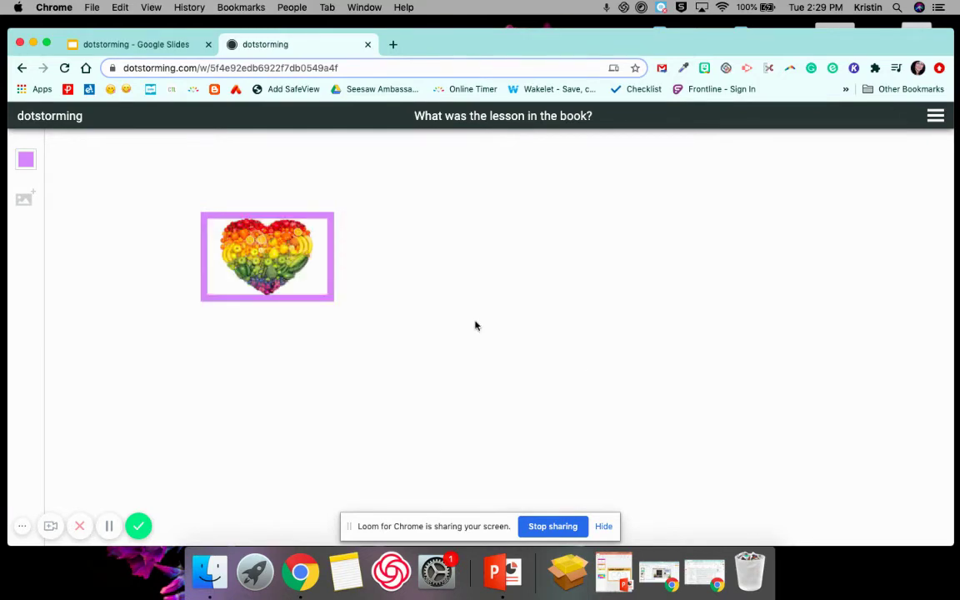
drag(330, 272, 246, 339)
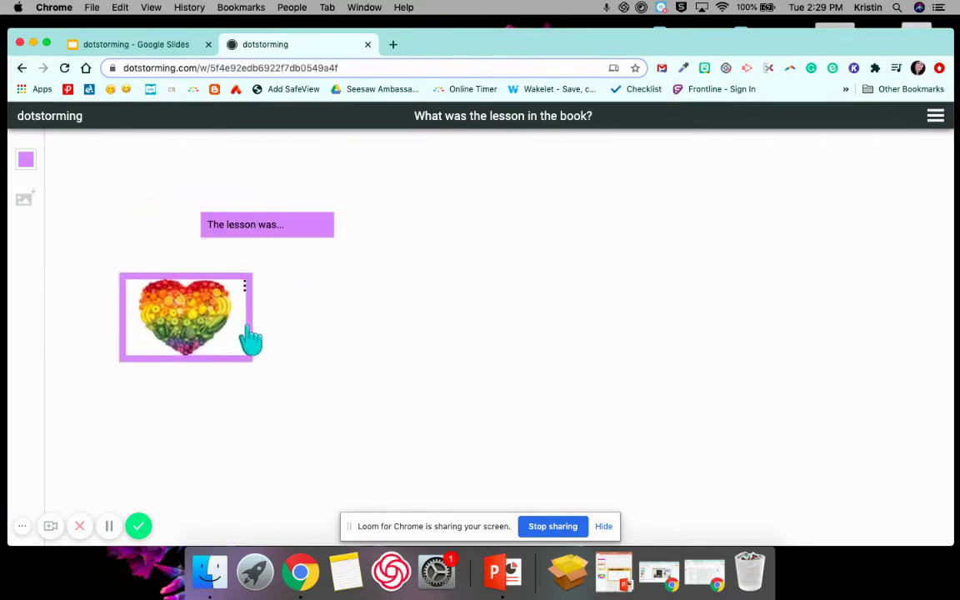
Step: Add the title "Life is good." to the fruit-heart image card
click(245, 287)
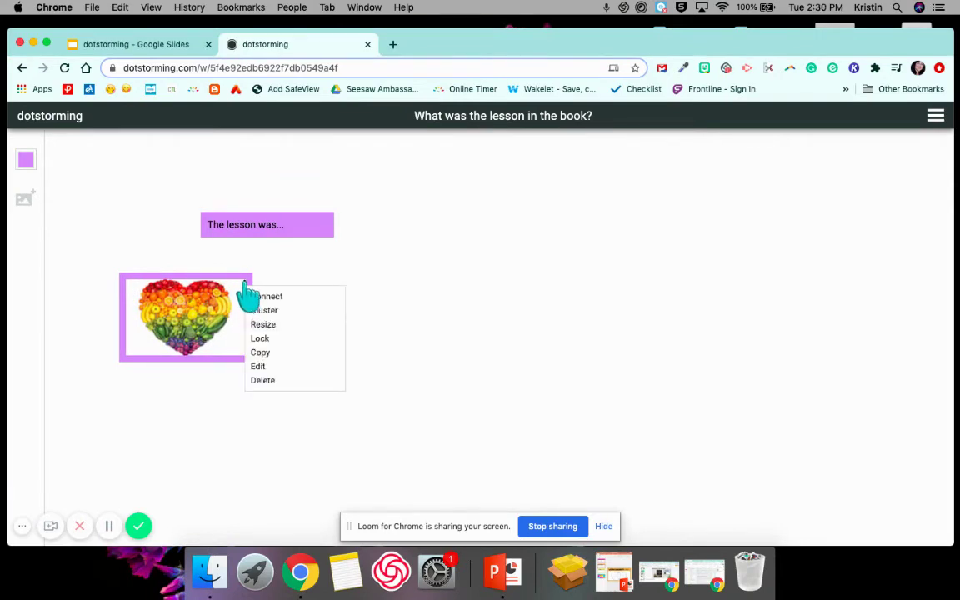
click(270, 366)
click(363, 366)
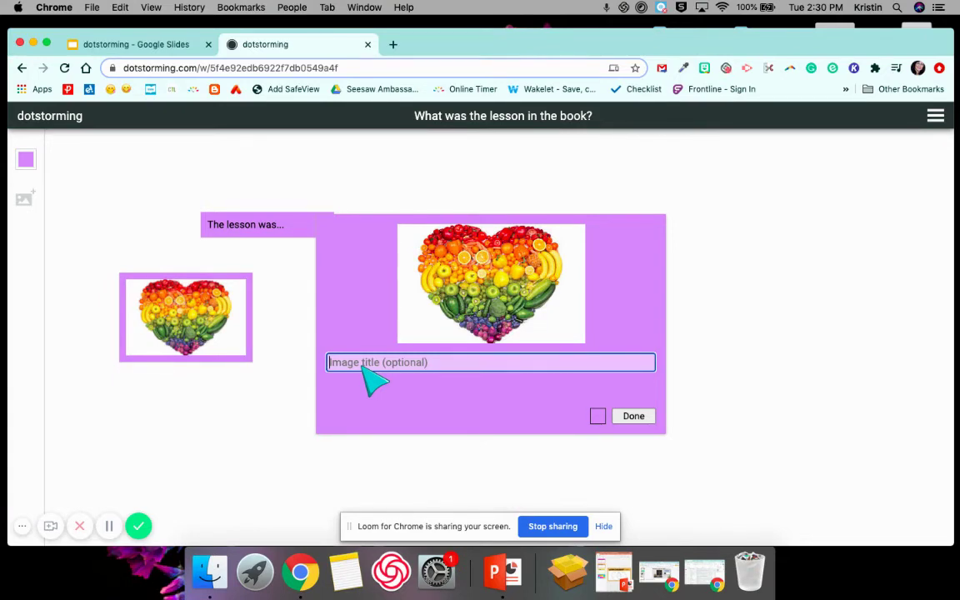
text(Life is good.)
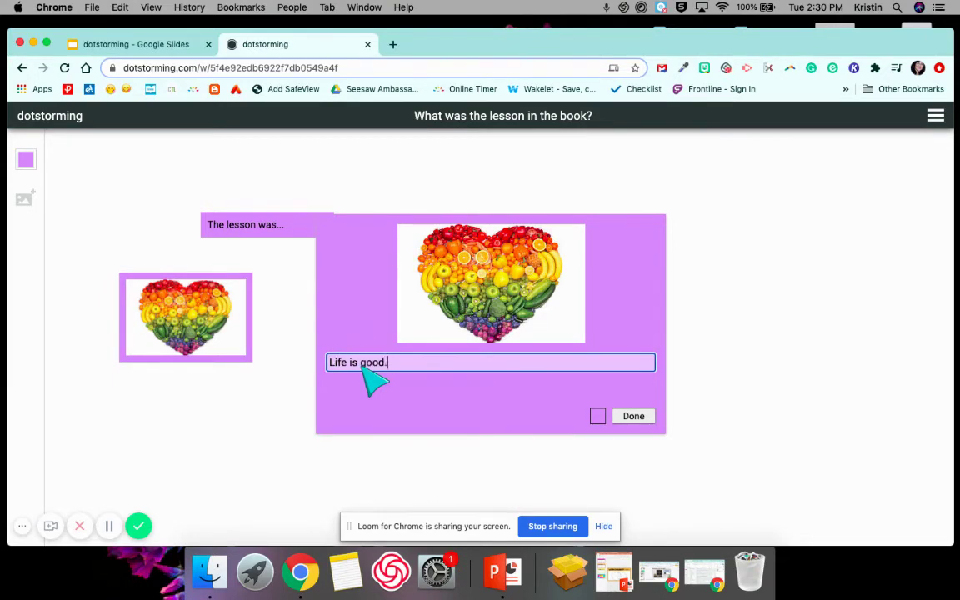
click(633, 416)
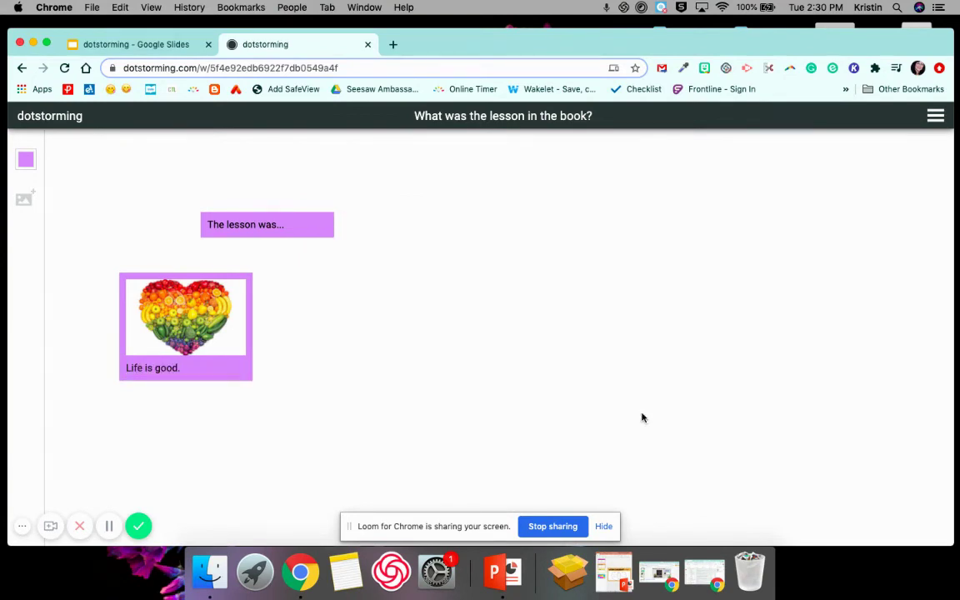
Step: Reposition both cards, connect "The lesson was..." to the "Life is good." image card, and place the image directly below the text card
drag(205, 295, 505, 234)
drag(302, 231, 351, 178)
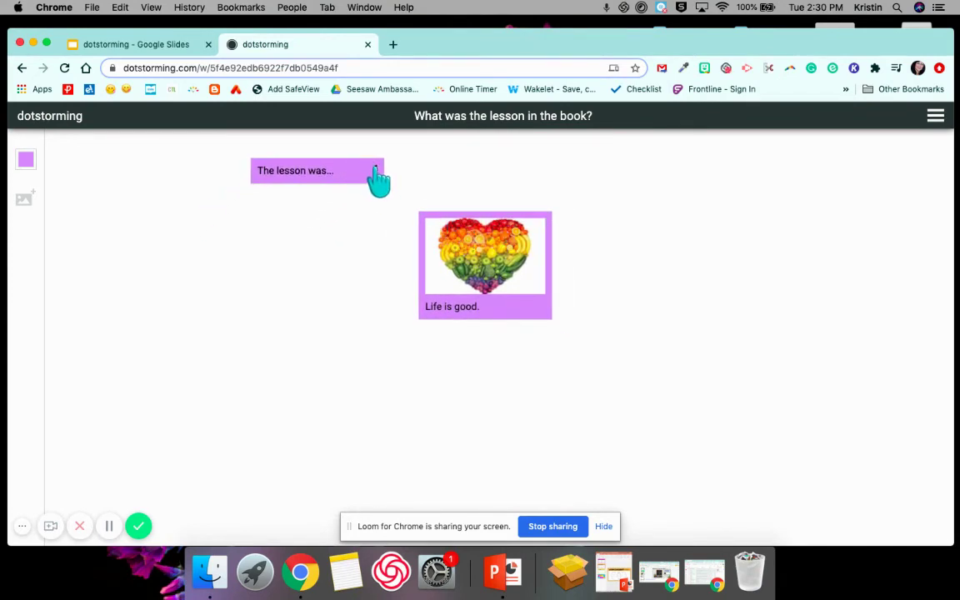
click(375, 171)
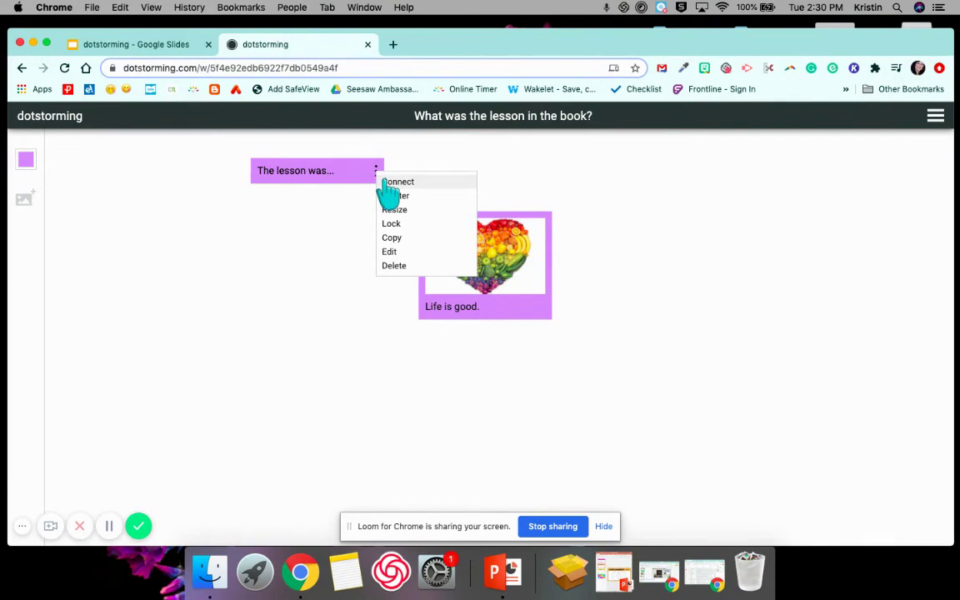
click(392, 181)
click(428, 240)
drag(537, 232, 374, 233)
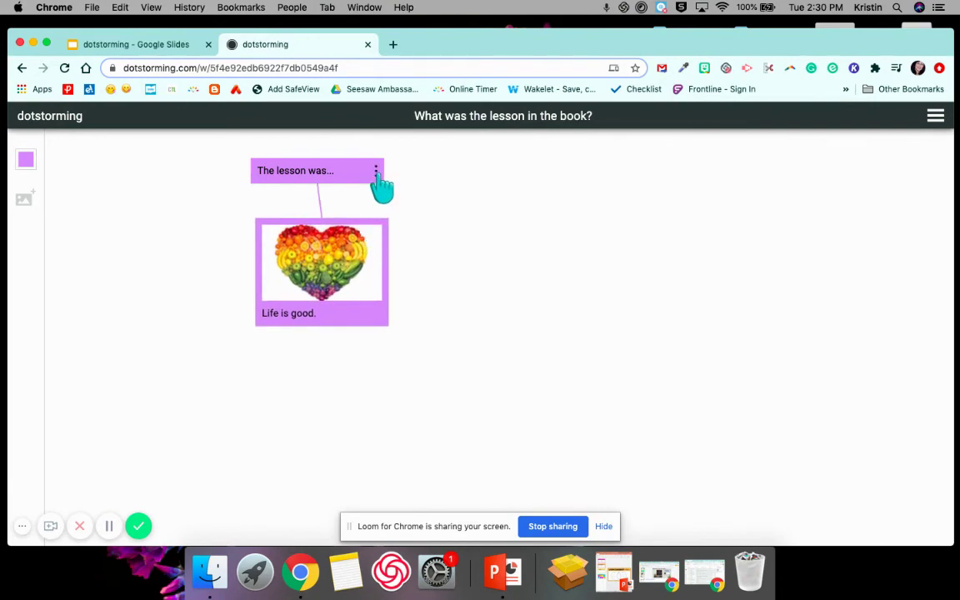
Step: Lock the "The lesson was..." card and move the connected "Life is good." image card below and to the right of it
click(375, 171)
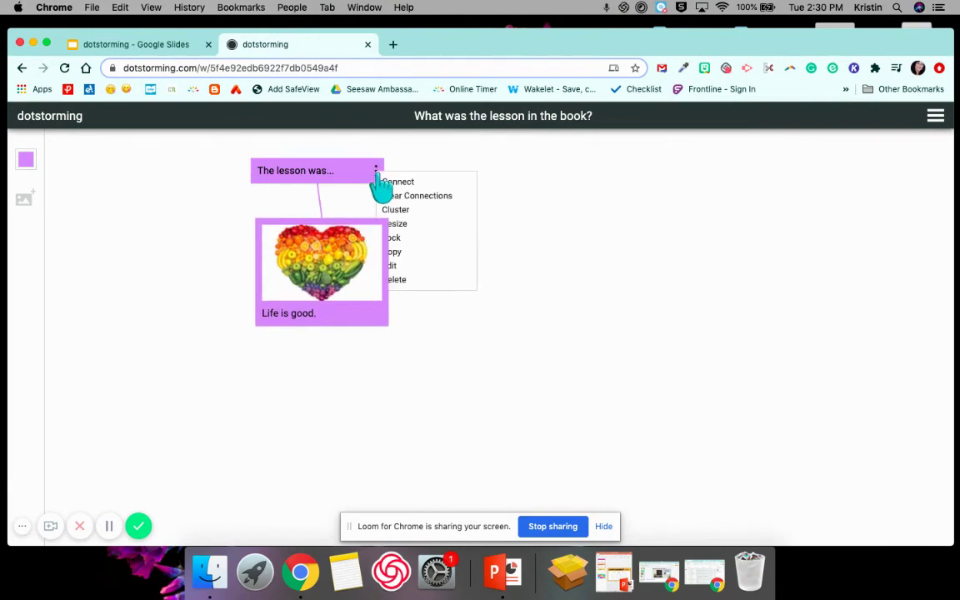
click(403, 240)
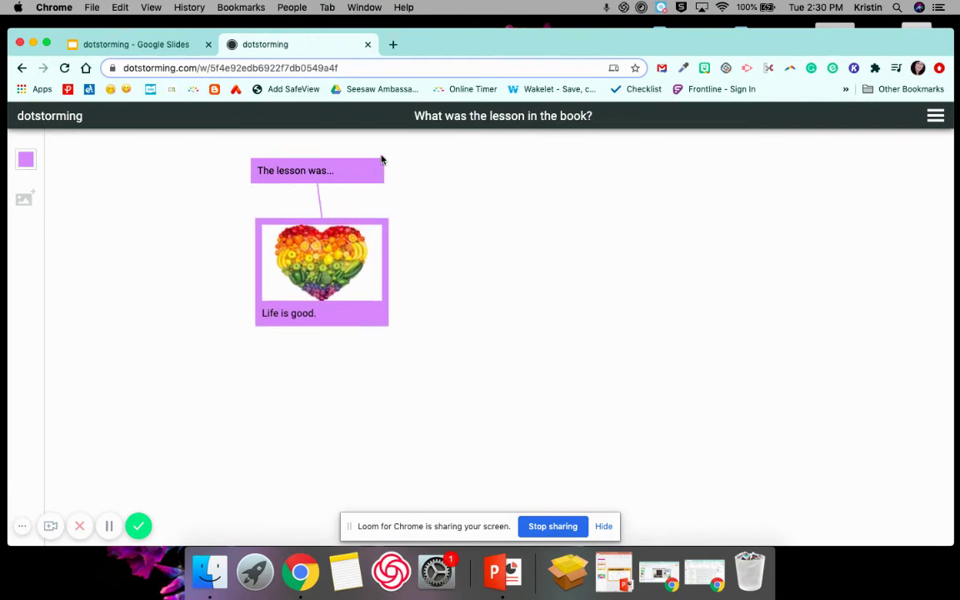
drag(379, 241, 514, 250)
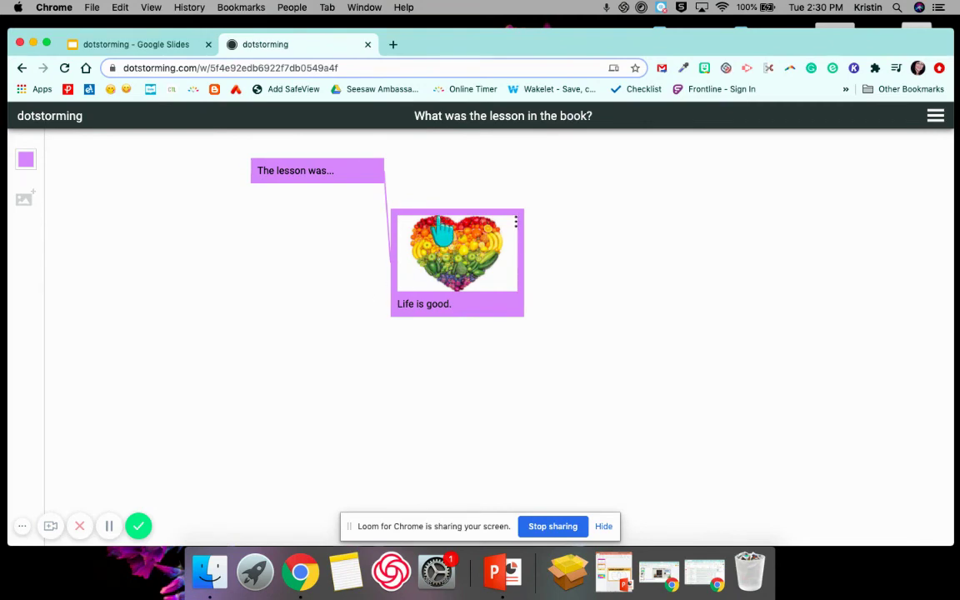
drag(441, 230, 521, 202)
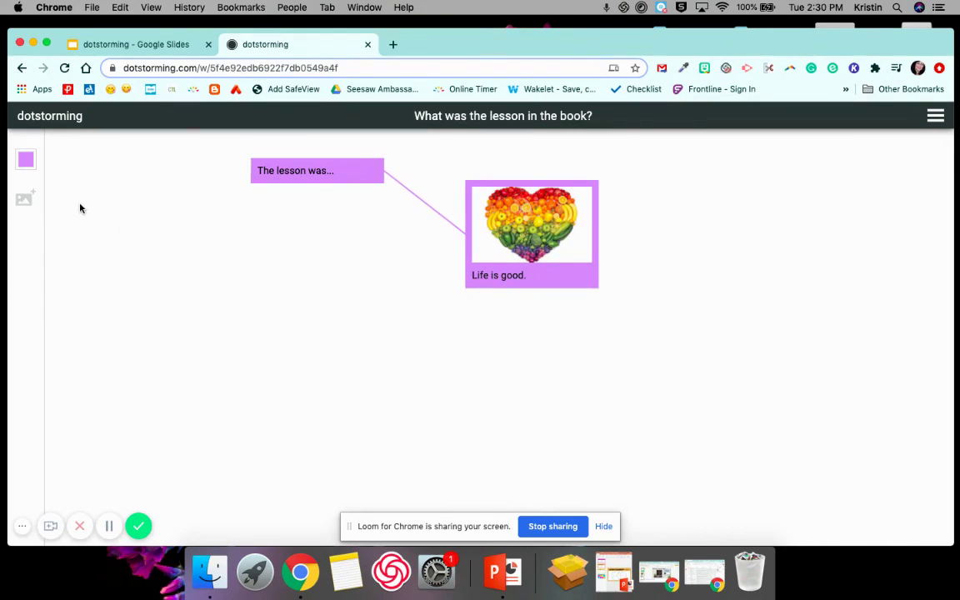
Step: Look at the wall's options for unlocking, automatic aligning, importing cards and editing the theme
click(934, 121)
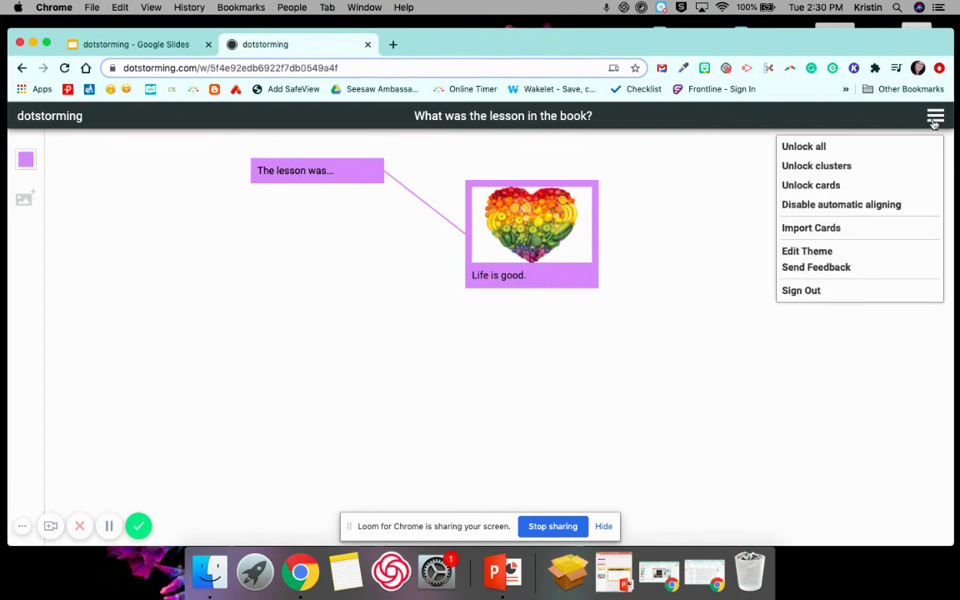